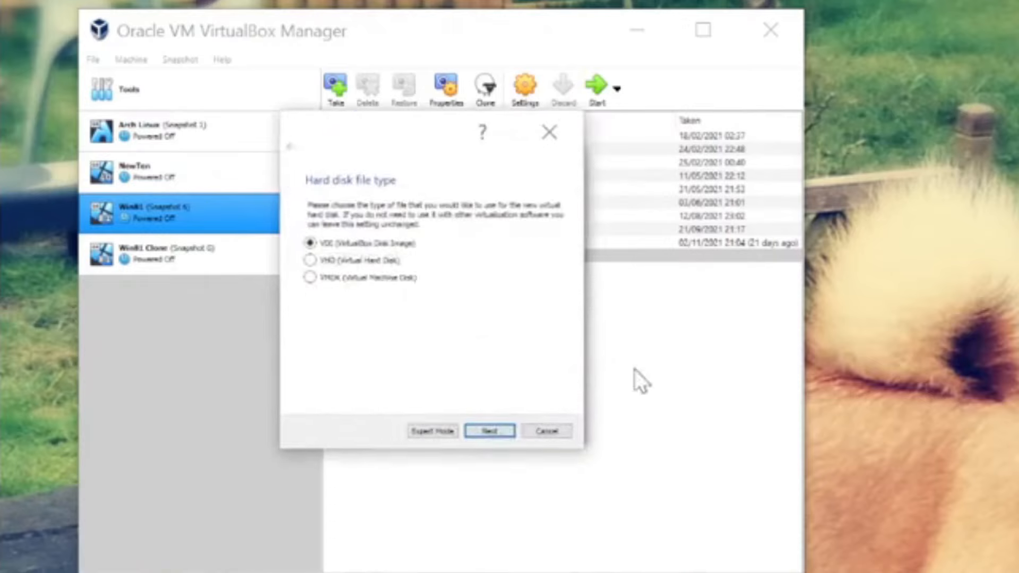
Step: Keep the disk as a dynamically allocated VDI and set the Android.vdi size to 8.00 GB
{"action": "left_click", "coordinate": [498, 431]}
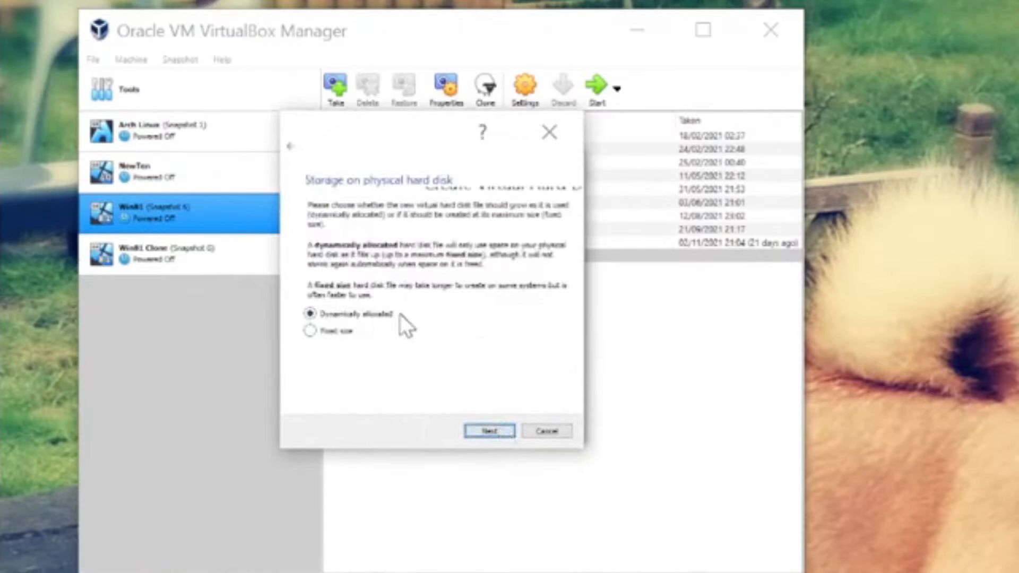
{"action": "left_click", "coordinate": [491, 431]}
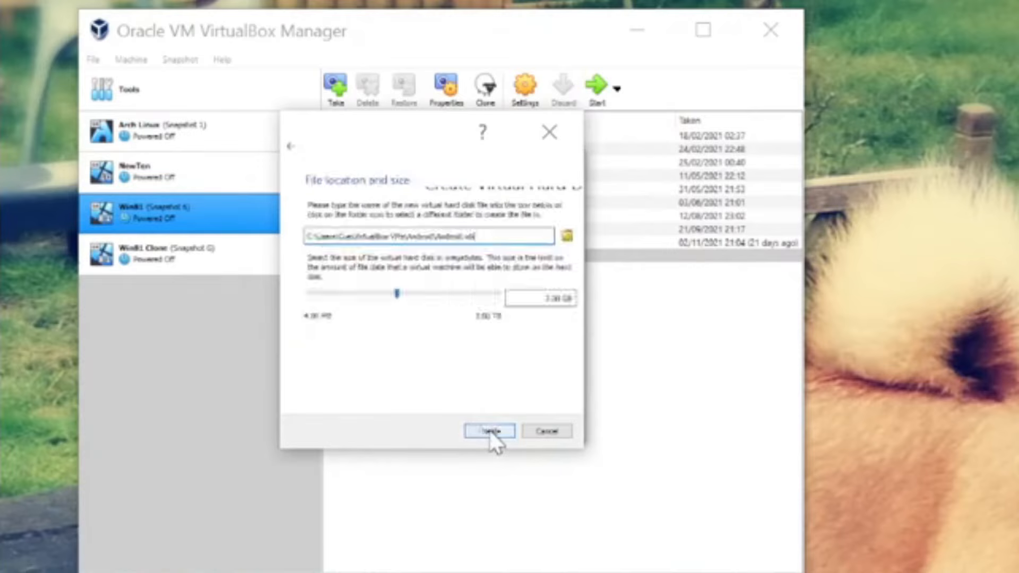
{"action": "left_click", "coordinate": [405, 292]}
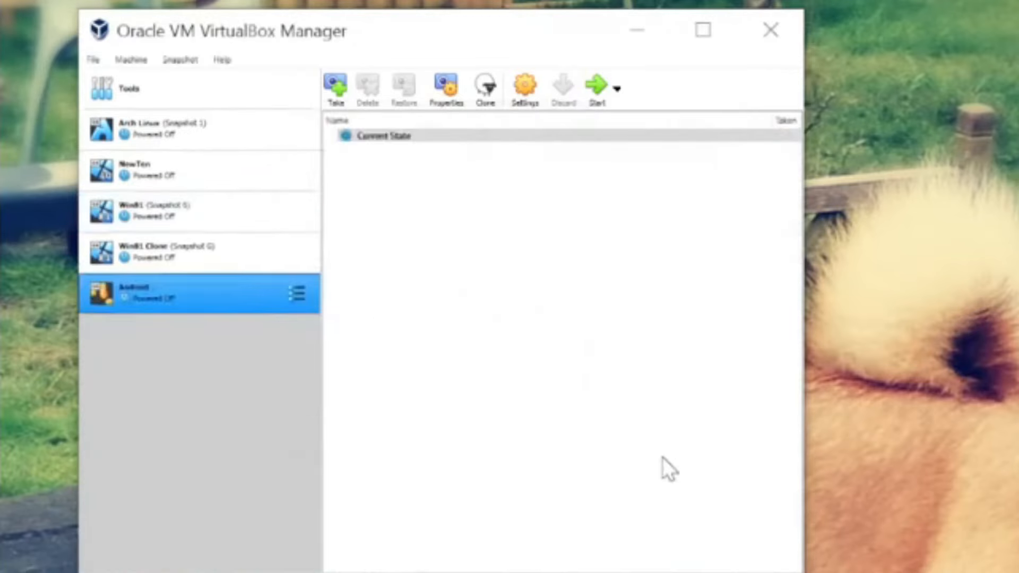
Step: Show the Details view for the new Android machine
{"action": "left_click", "coordinate": [298, 293]}
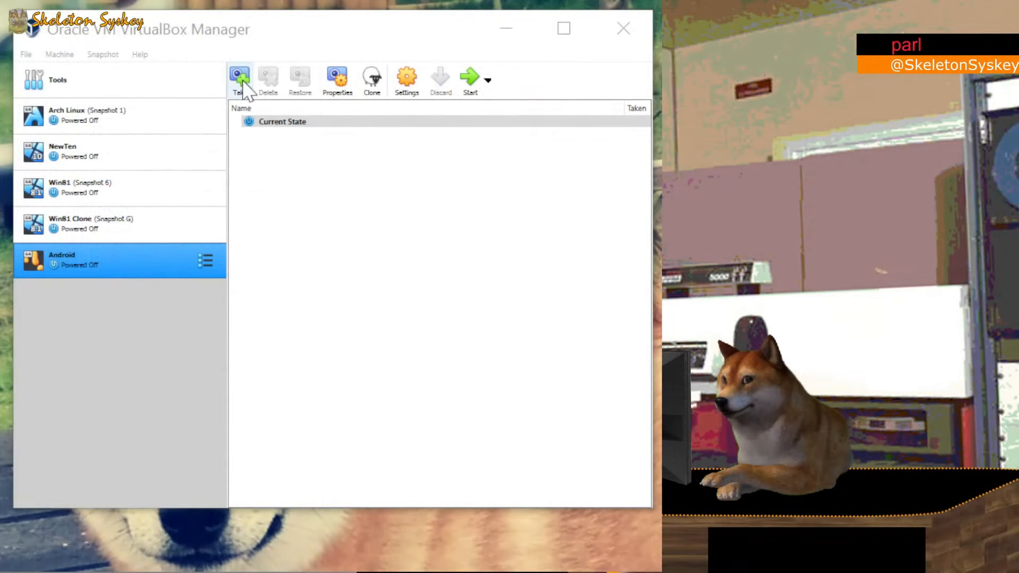
{"action": "left_click", "coordinate": [205, 261]}
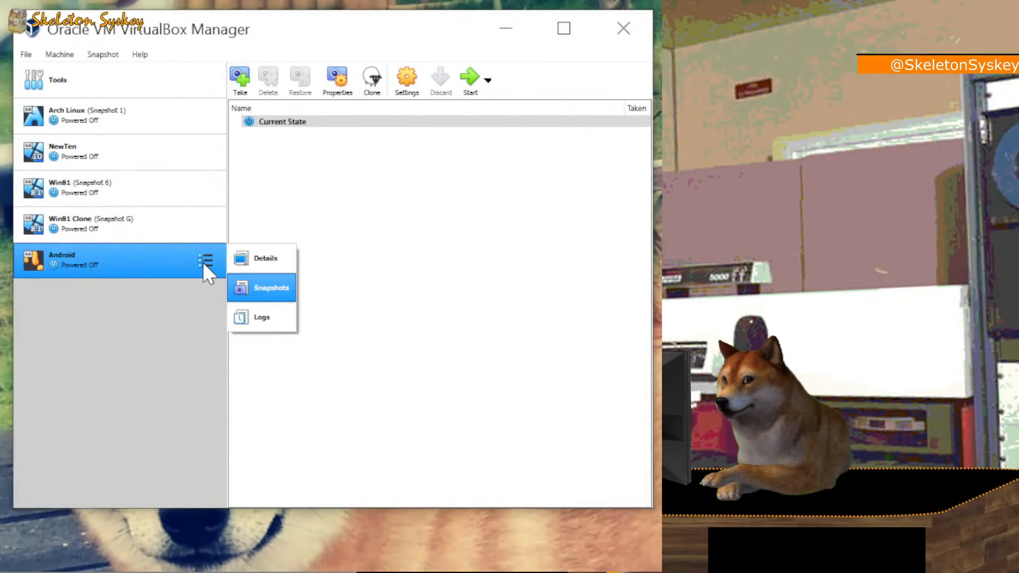
{"action": "left_click", "coordinate": [282, 259]}
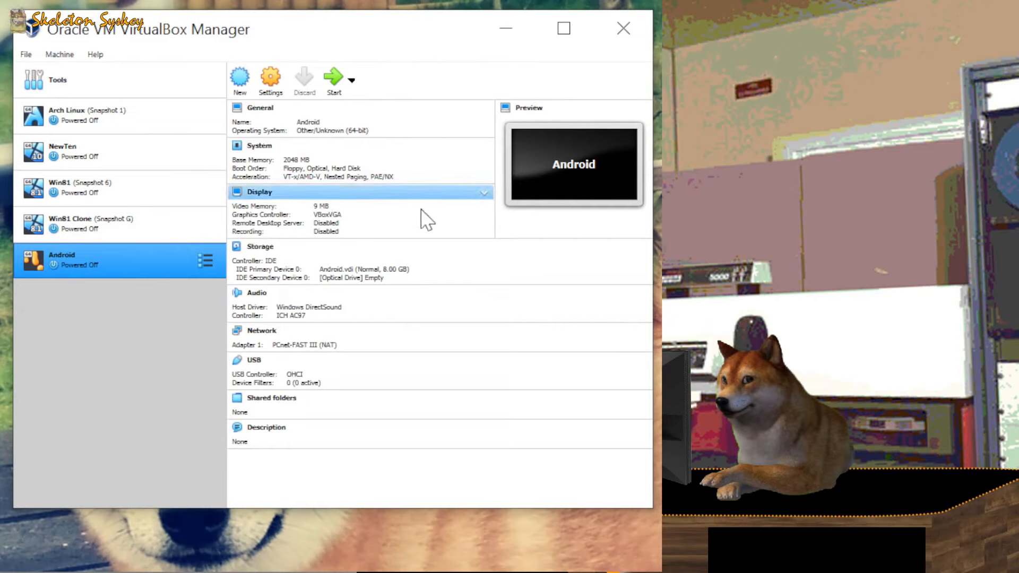
Step: Load android-x86_64-8.1-r6.iso (847.00 MB) from a disk file into the empty optical drive
{"action": "left_click", "coordinate": [379, 279]}
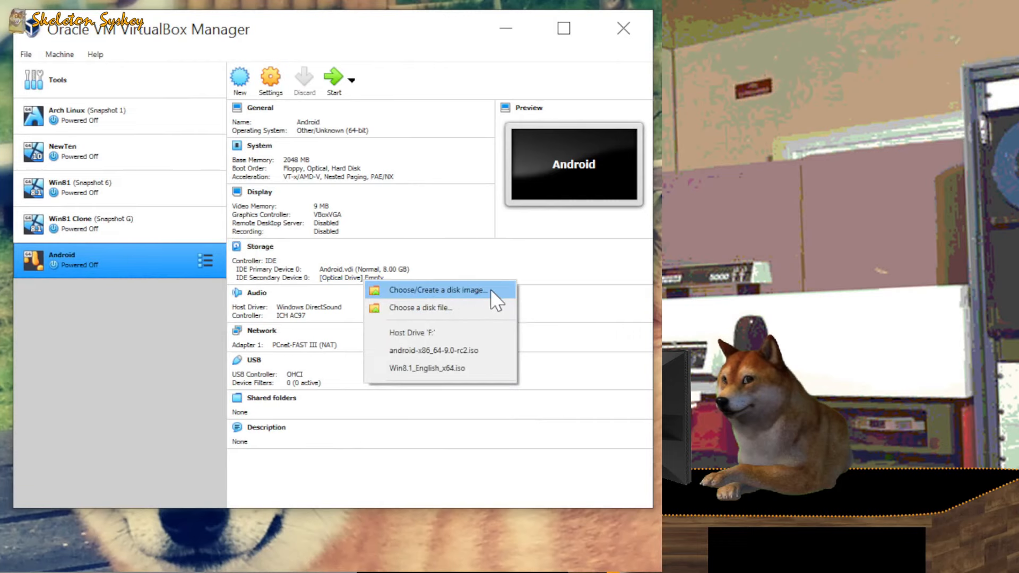
{"action": "left_click", "coordinate": [458, 310]}
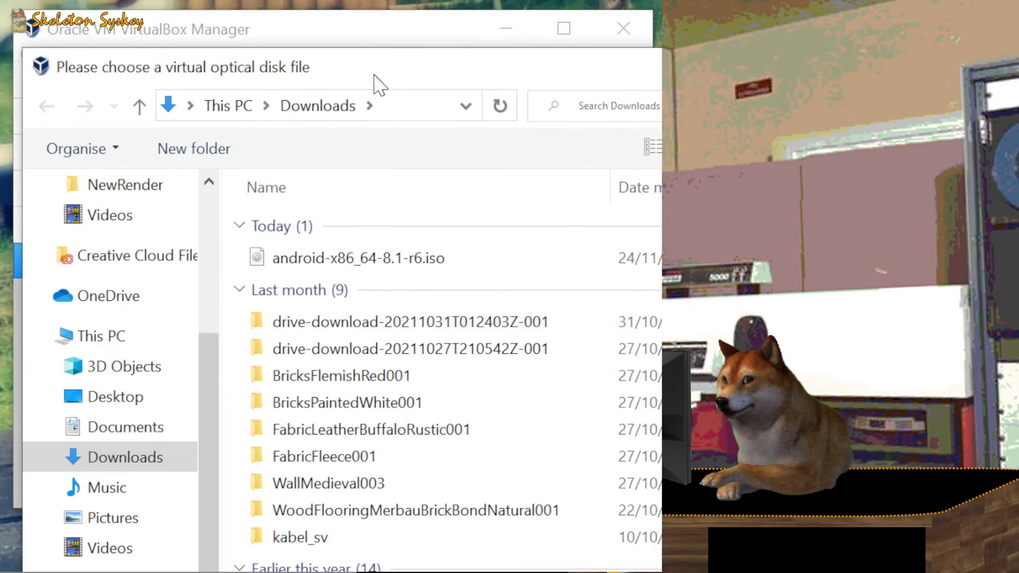
{"action": "left_click", "coordinate": [429, 263]}
{"action": "left_click_drag", "start_coordinate": [632, 68], "coordinate": [597, 0]}
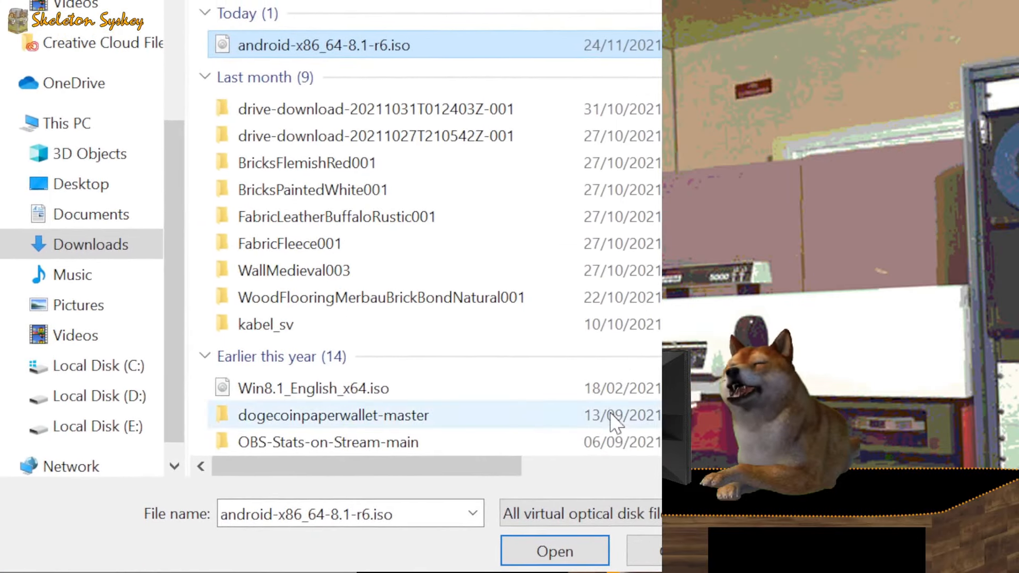
{"action": "left_click", "coordinate": [555, 552]}
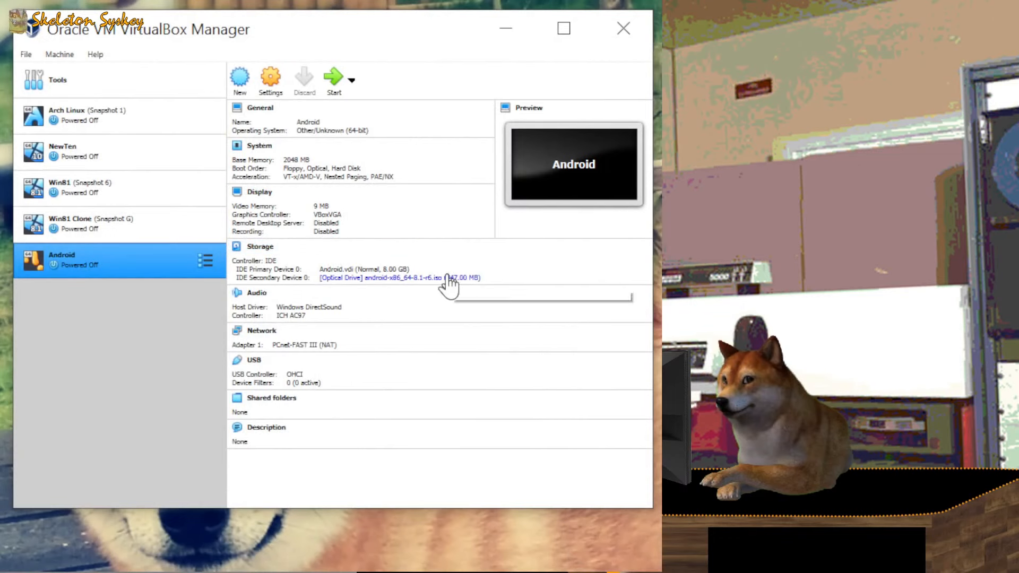
Step: Start the Android VM, select the Installation boot option, and dismiss the notification banner
{"action": "left_click", "coordinate": [329, 74]}
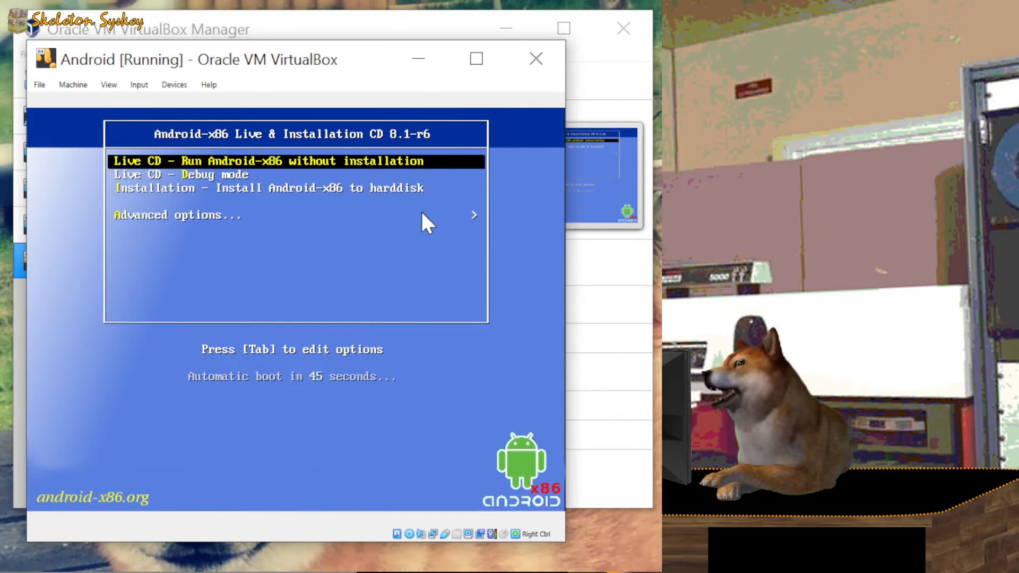
{"action": "key", "text": "Down"}
{"action": "key", "text": "Down"}
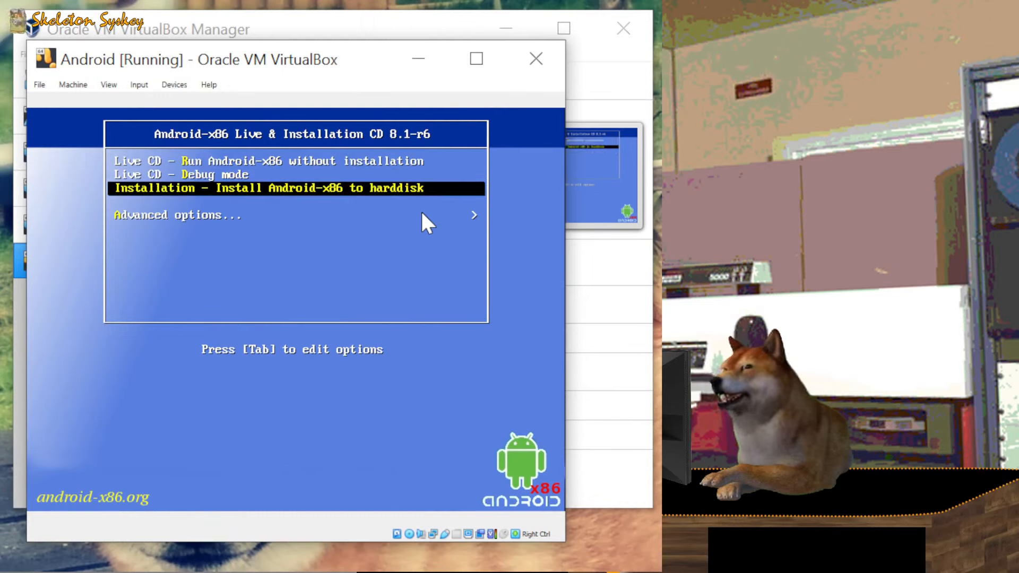
{"action": "key", "text": "Return"}
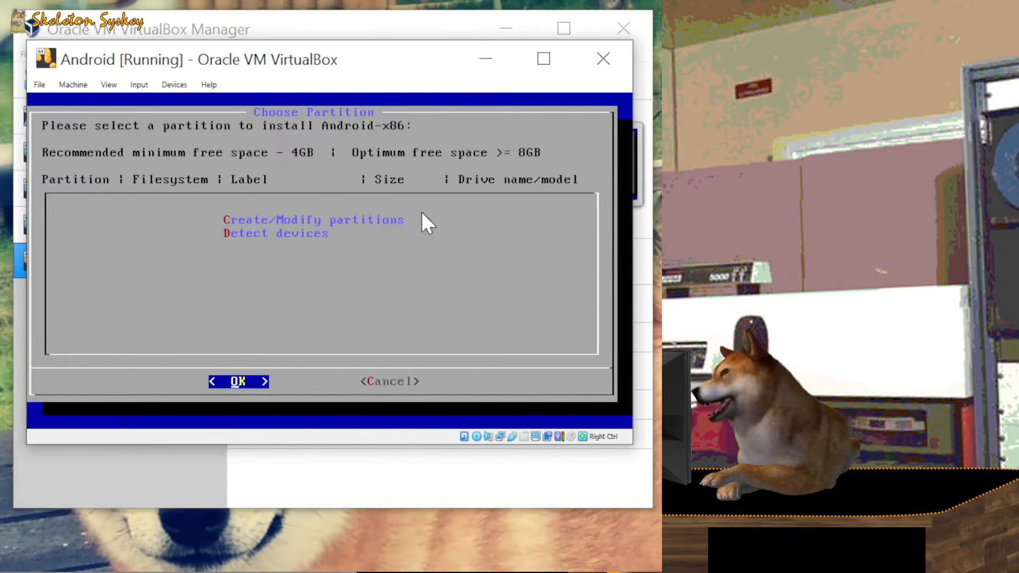
{"action": "left_click", "coordinate": [605, 106]}
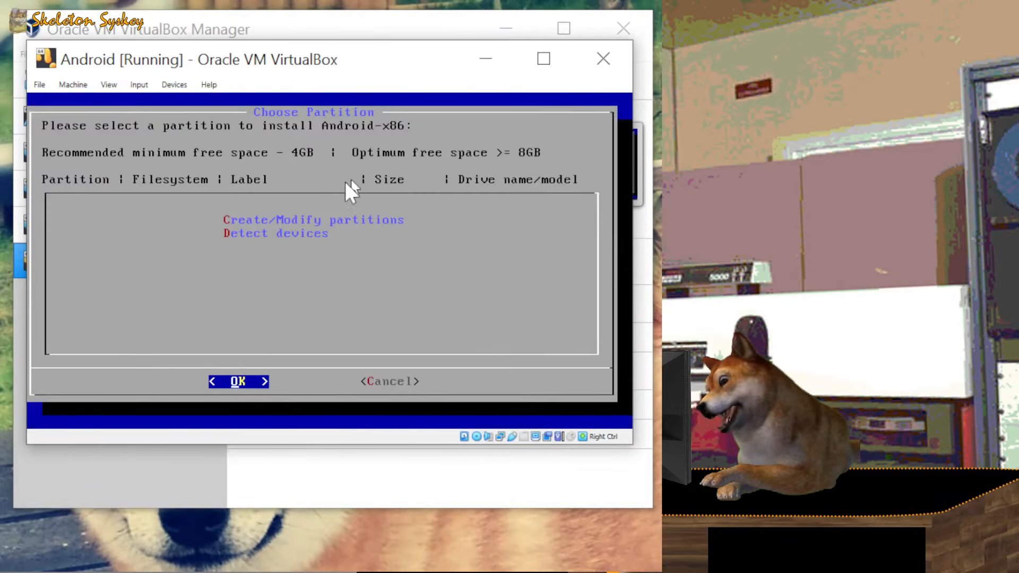
{"action": "left_click", "coordinate": [279, 218]}
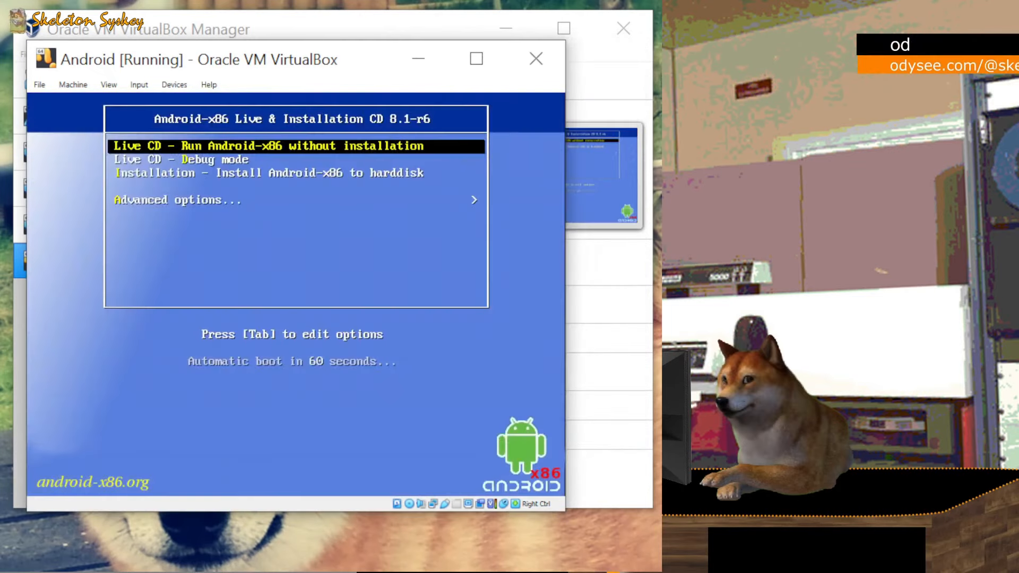
Step: Run Auto_Installation from Advanced options and confirm erasing the disk to install onto sda1
{"action": "key", "text": "Down"}
{"action": "key", "text": "Down"}
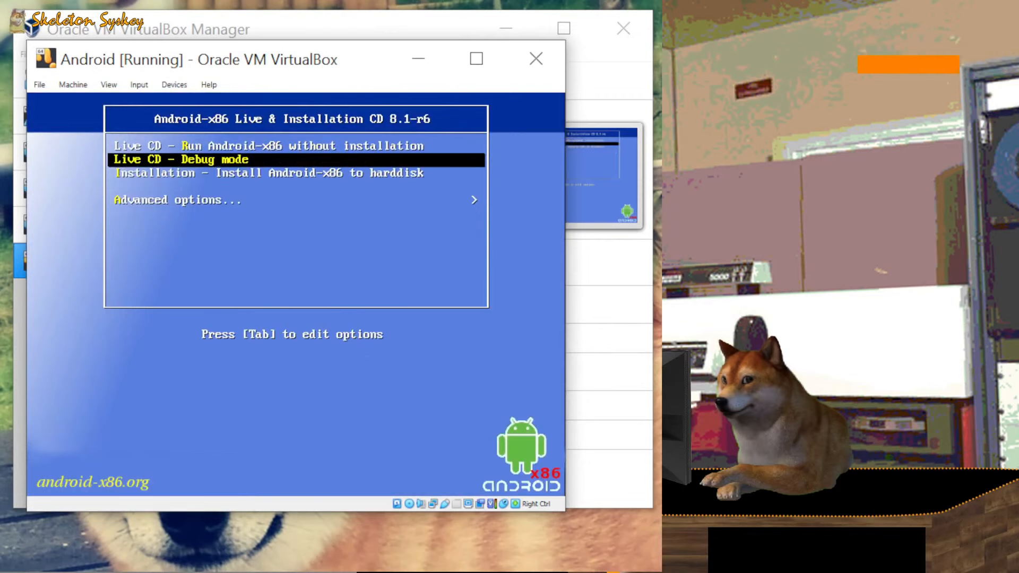
{"action": "key", "text": "Down"}
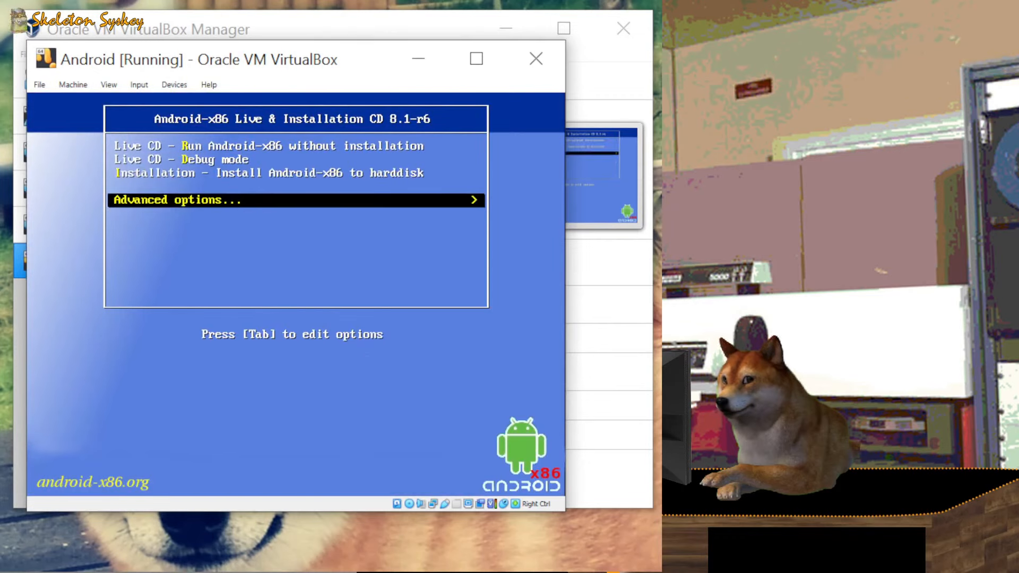
{"action": "key", "text": "Return"}
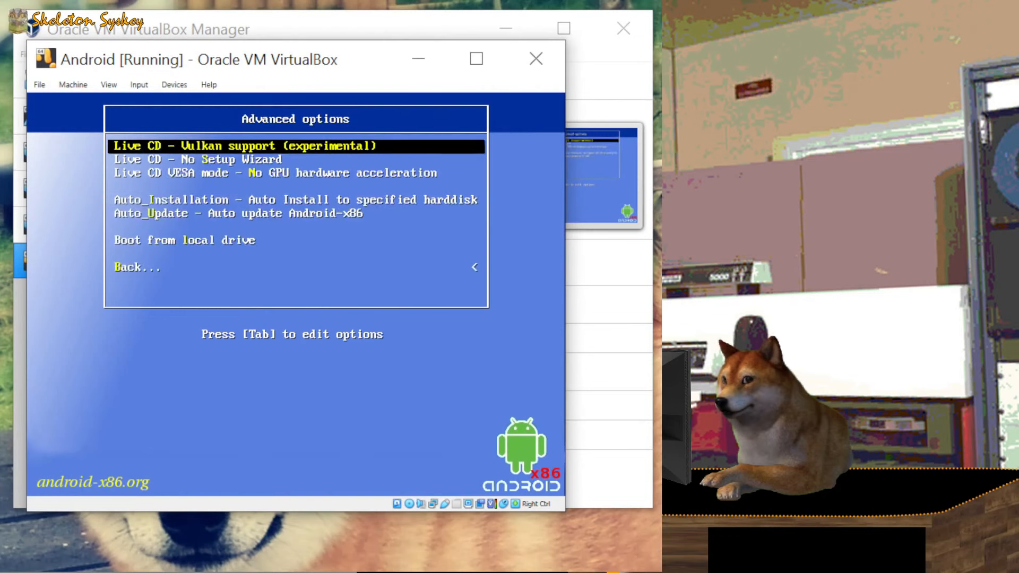
{"action": "key", "text": "Down"}
{"action": "key", "text": "Down"}
{"action": "key", "text": "Down"}
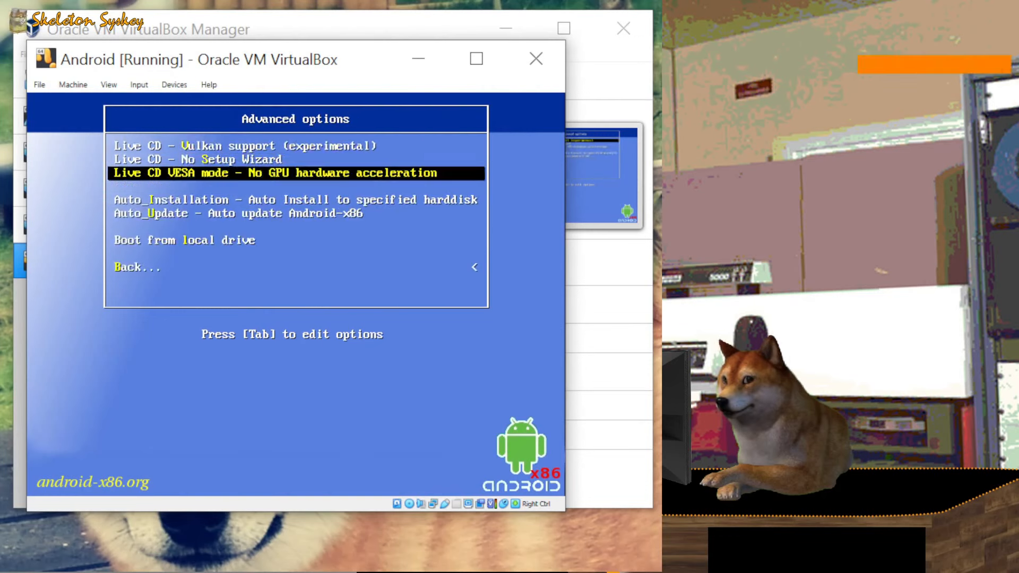
{"action": "key", "text": "Return"}
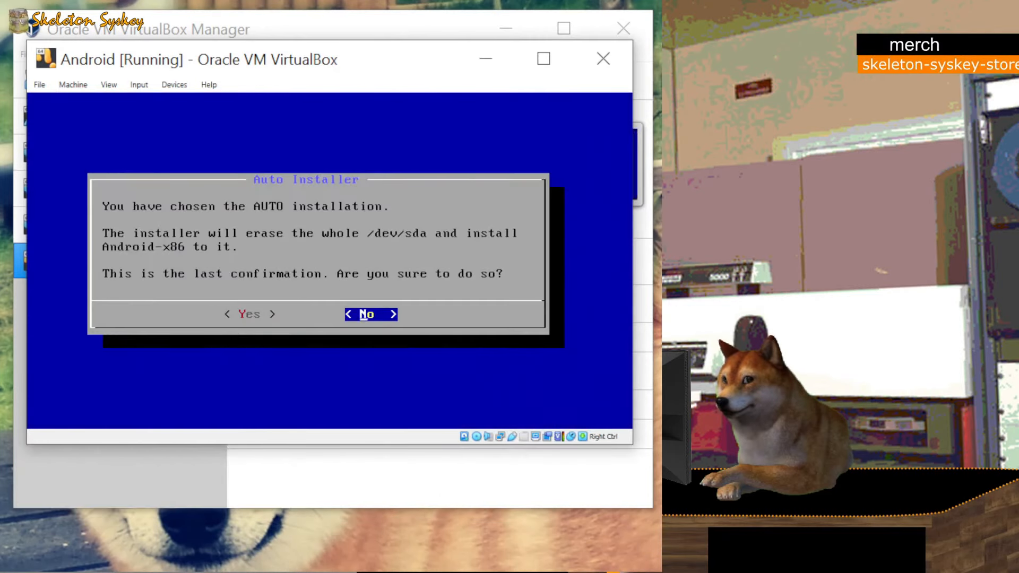
{"action": "key", "text": "Left"}
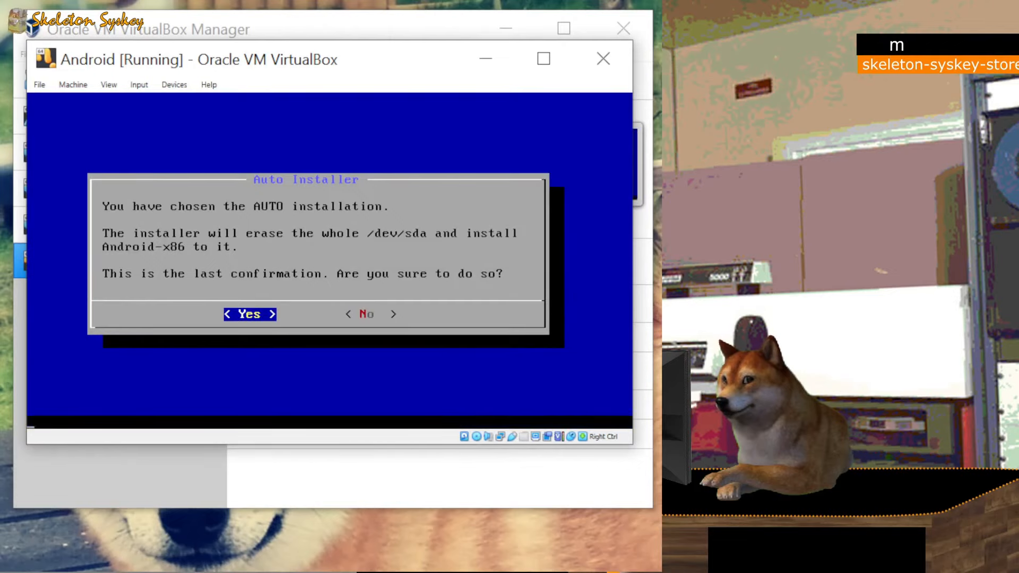
{"action": "key", "text": "Return"}
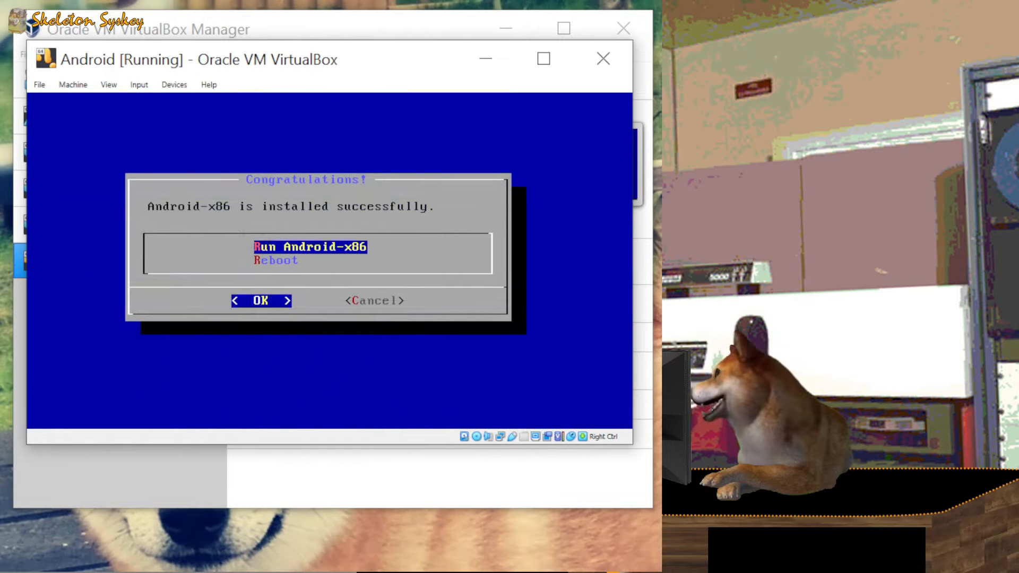
Step: Choose Run Android-x86 on the Congratulations dialog to boot the installed system
{"action": "key", "text": "Return"}
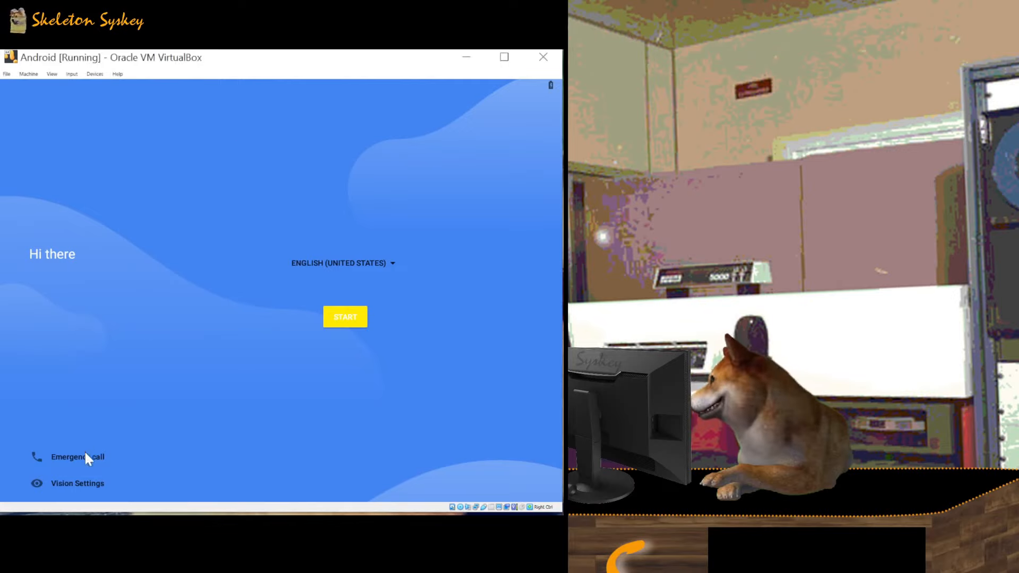
Step: Start setup, keep the shown date and time, and enter the owner's full name
{"action": "left_click", "coordinate": [349, 319]}
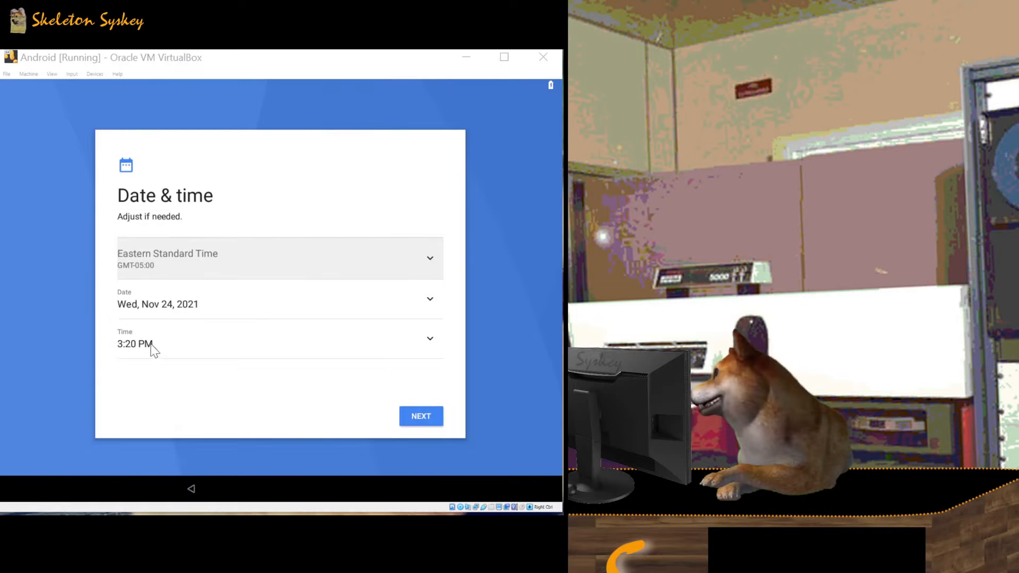
{"action": "left_click", "coordinate": [436, 419]}
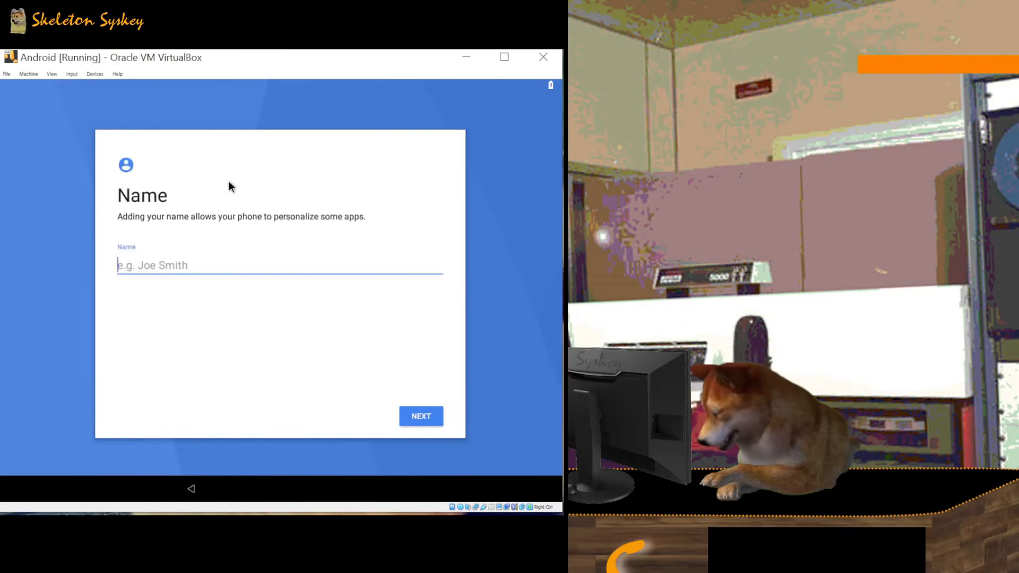
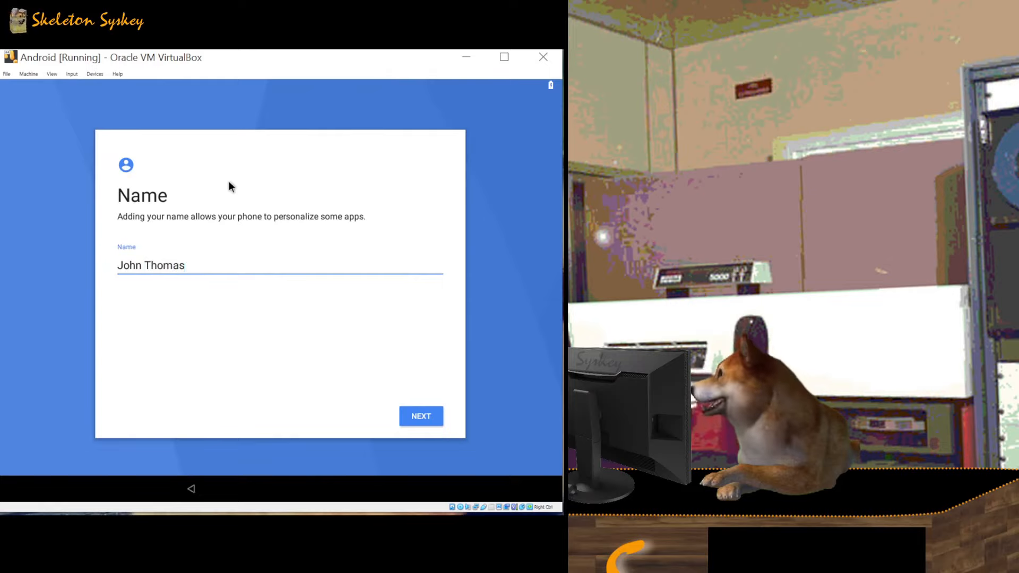
Step: Submit the name, switch off location sharing and Send system data, then agree to Google Services
{"action": "left_click", "coordinate": [418, 425]}
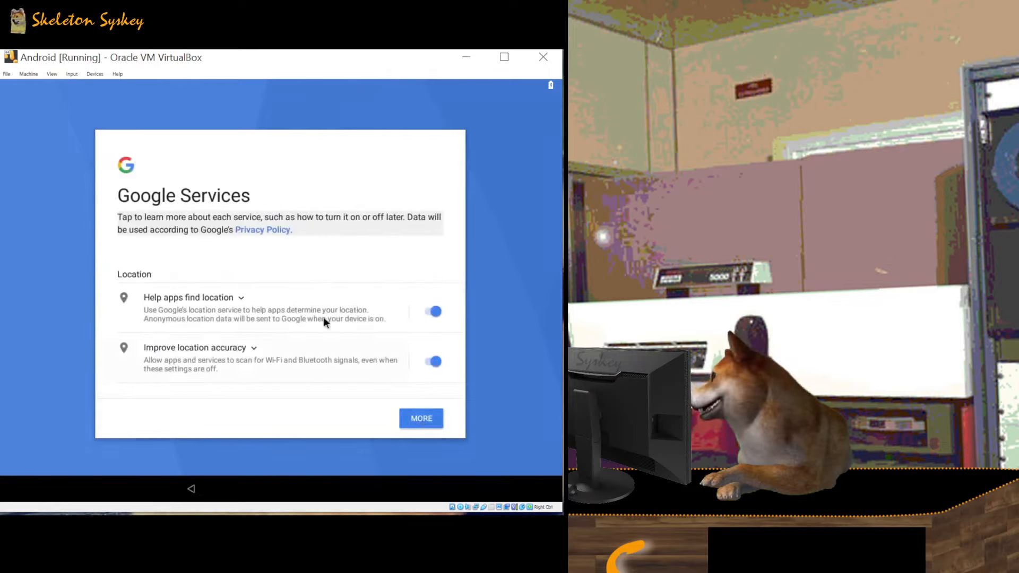
{"action": "left_click", "coordinate": [434, 312]}
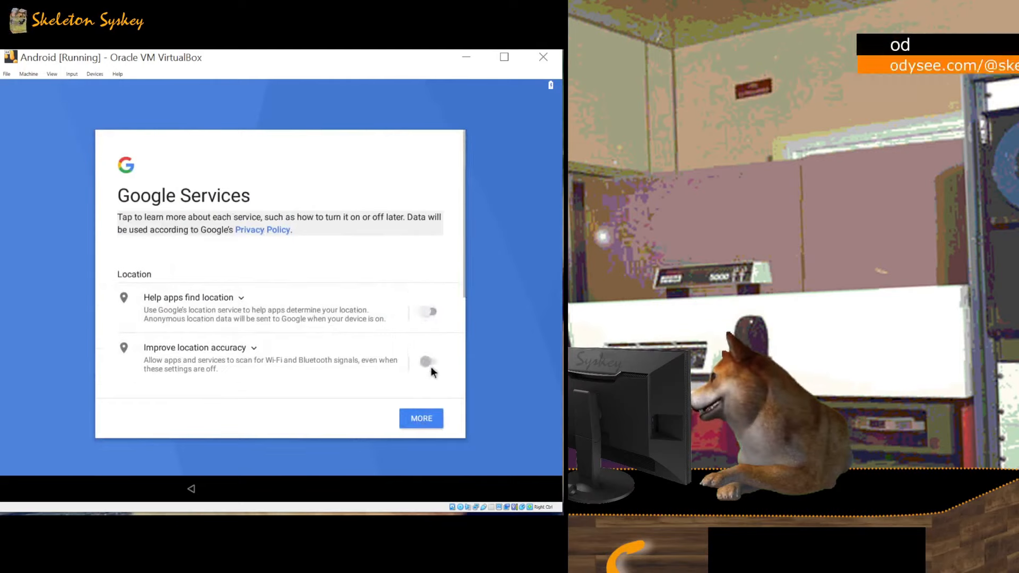
{"action": "left_click", "coordinate": [433, 423]}
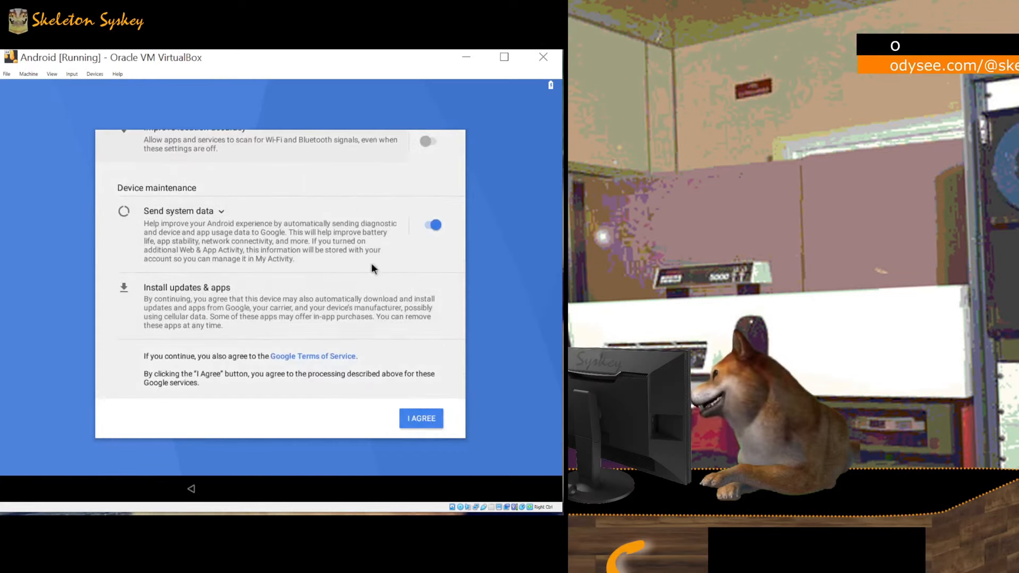
{"action": "left_click", "coordinate": [435, 227]}
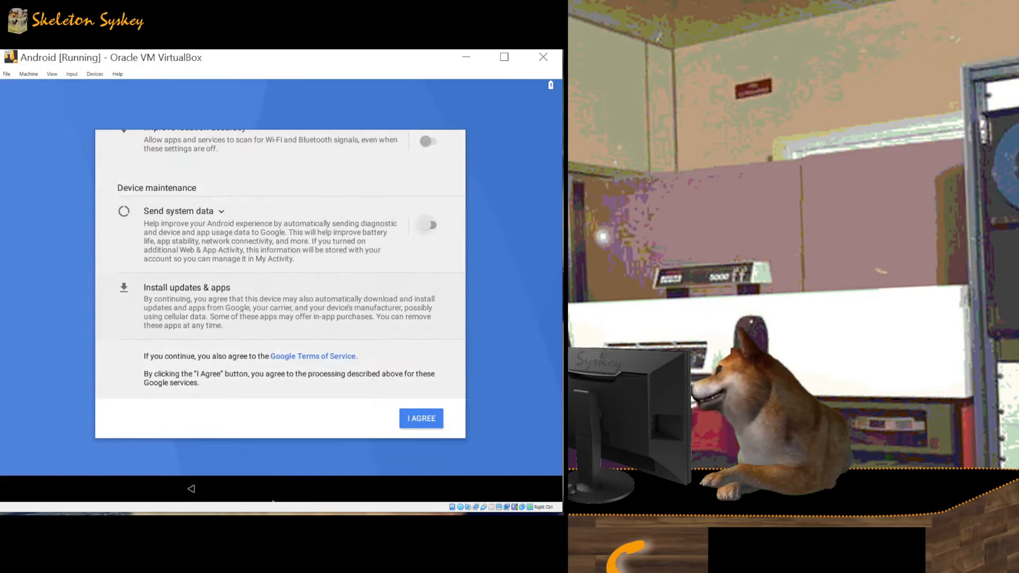
{"action": "left_click", "coordinate": [434, 425]}
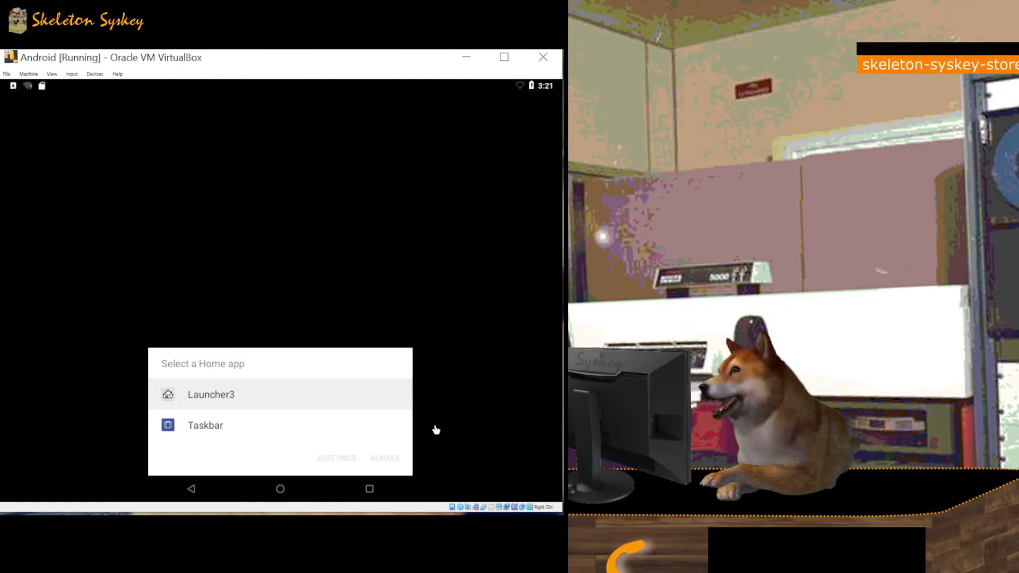
Step: Set Launcher3 as the home app and launch the Play Store
{"action": "left_click", "coordinate": [228, 395]}
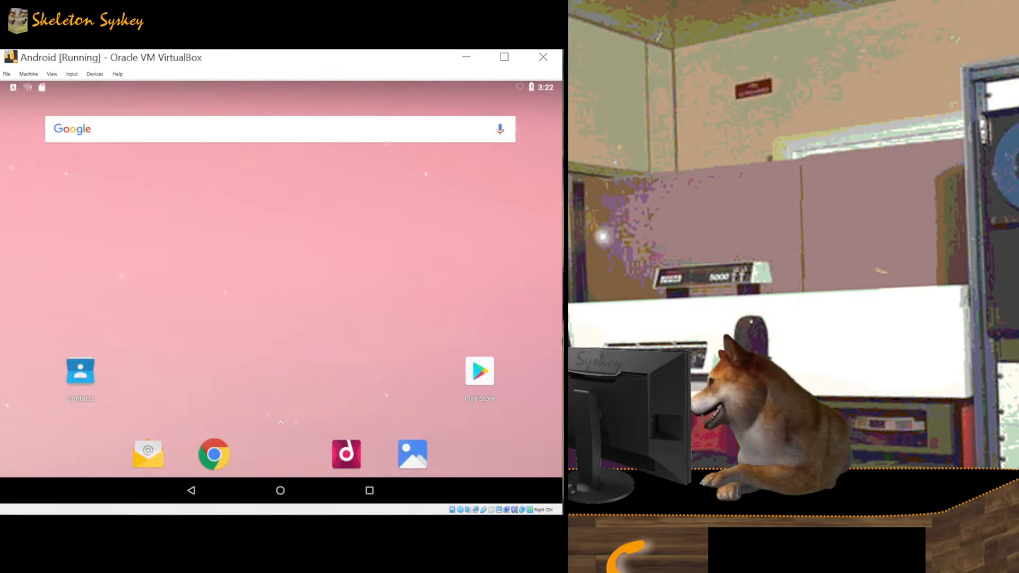
{"action": "left_click", "coordinate": [476, 368]}
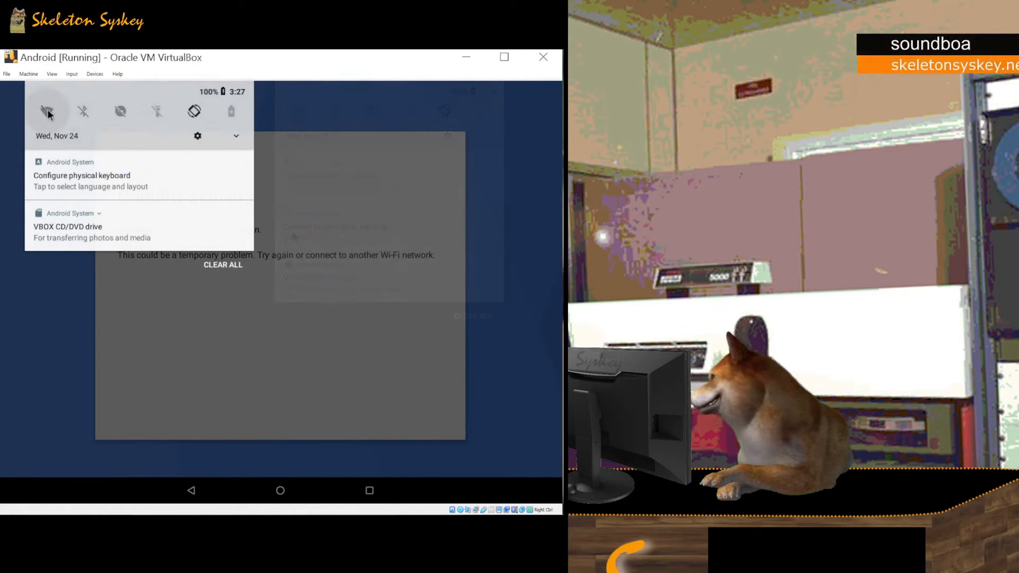
Step: Enable Wi-Fi from the quick-settings tile and close the notification shade
{"action": "left_click", "coordinate": [47, 113]}
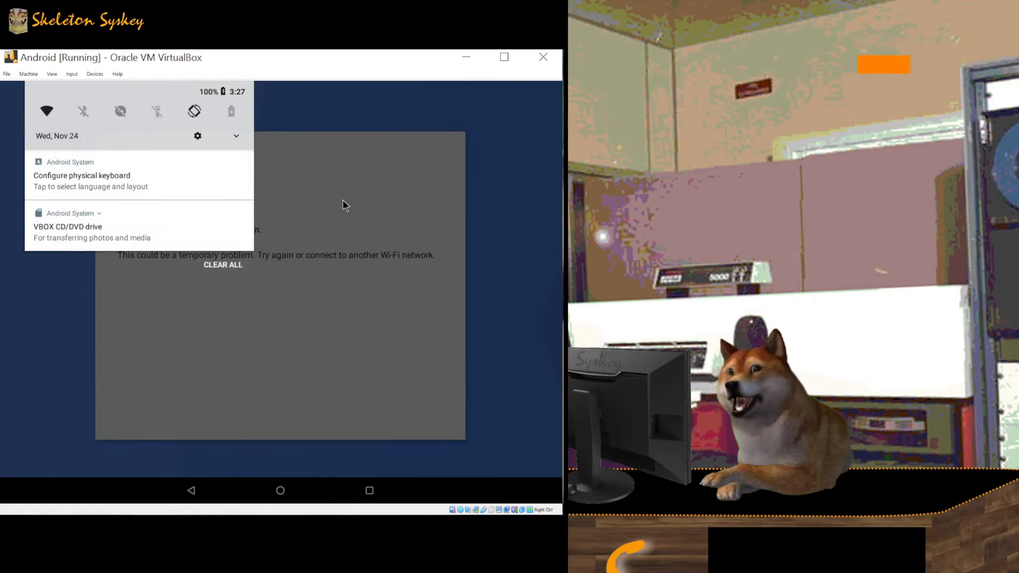
{"action": "left_click", "coordinate": [338, 205]}
Step: Take a snapshot with the default name Snapshot 1, then pull down Android's notification shade
{"action": "left_click", "coordinate": [28, 74]}
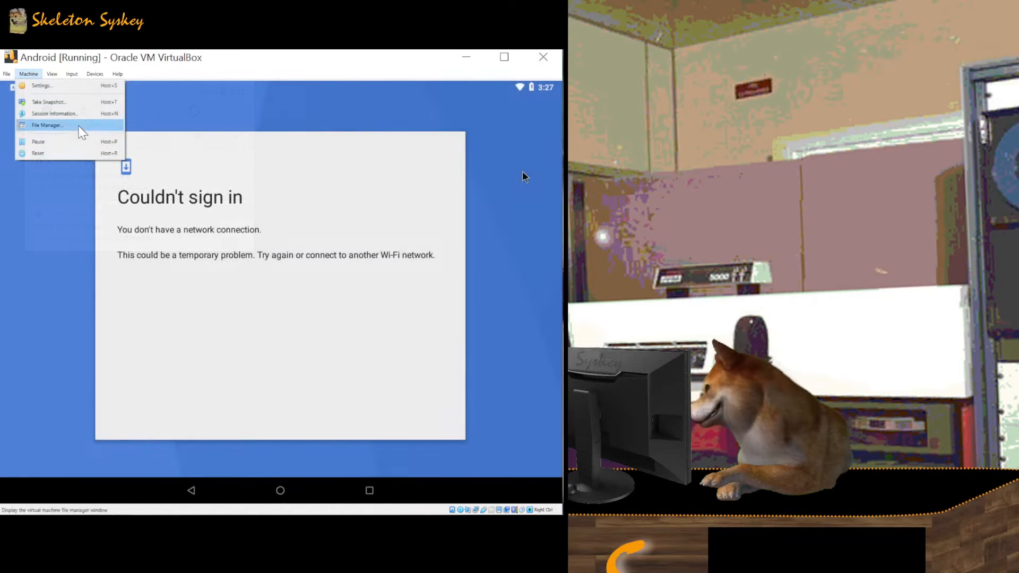
{"action": "left_click", "coordinate": [78, 104]}
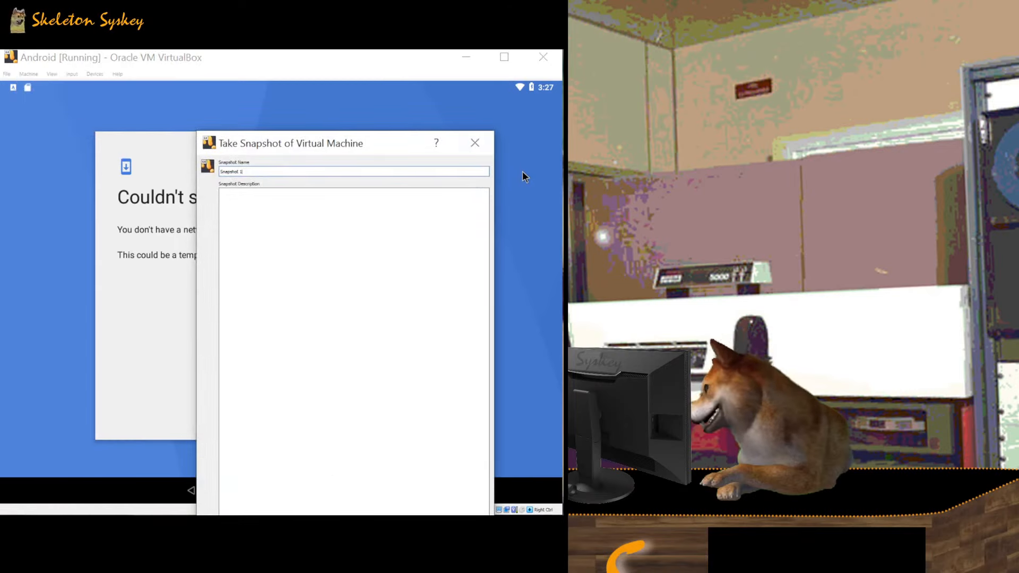
{"action": "key", "text": "Return"}
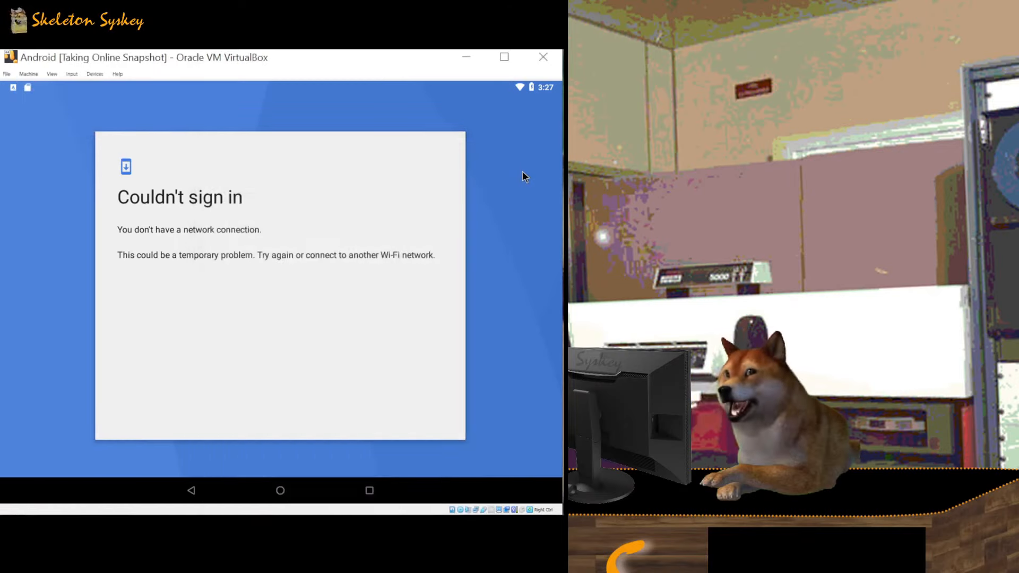
{"action": "left_click_drag", "start_coordinate": [355, 87], "coordinate": [393, 113]}
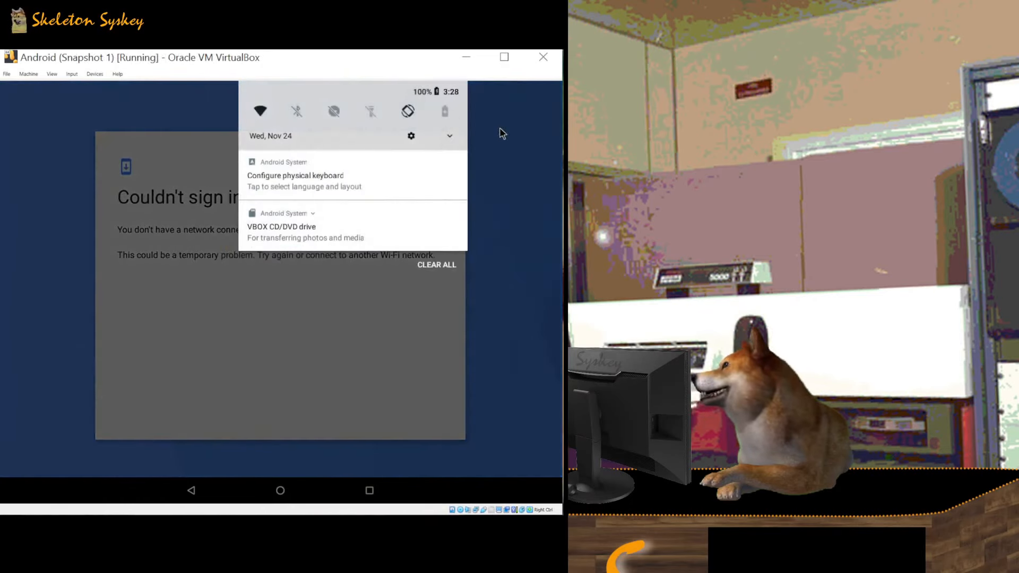
Step: Toggle the quick settings panel, then go Back to dismiss the Couldn't sign in error
{"action": "left_click", "coordinate": [451, 139]}
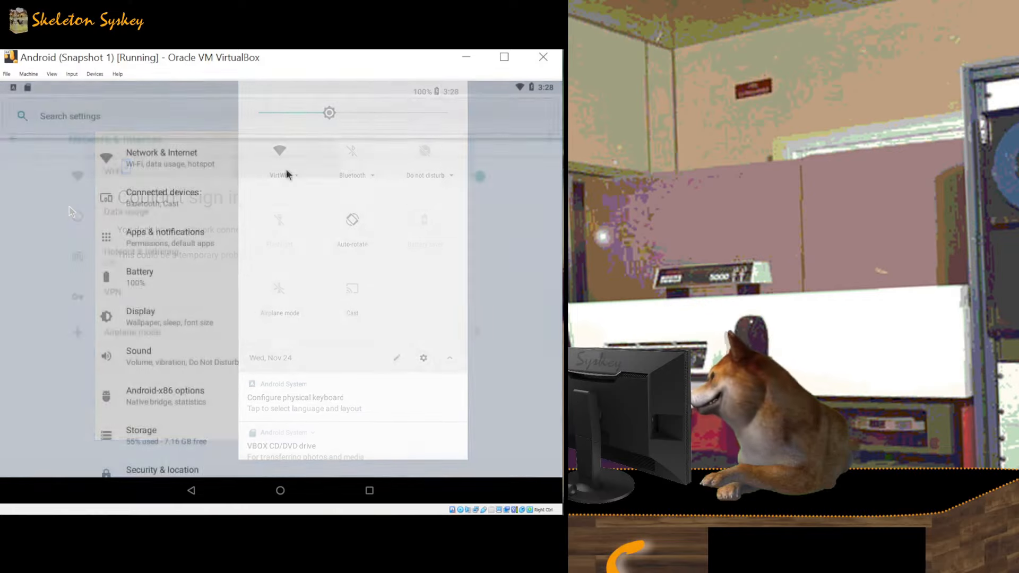
{"action": "left_click", "coordinate": [286, 169]}
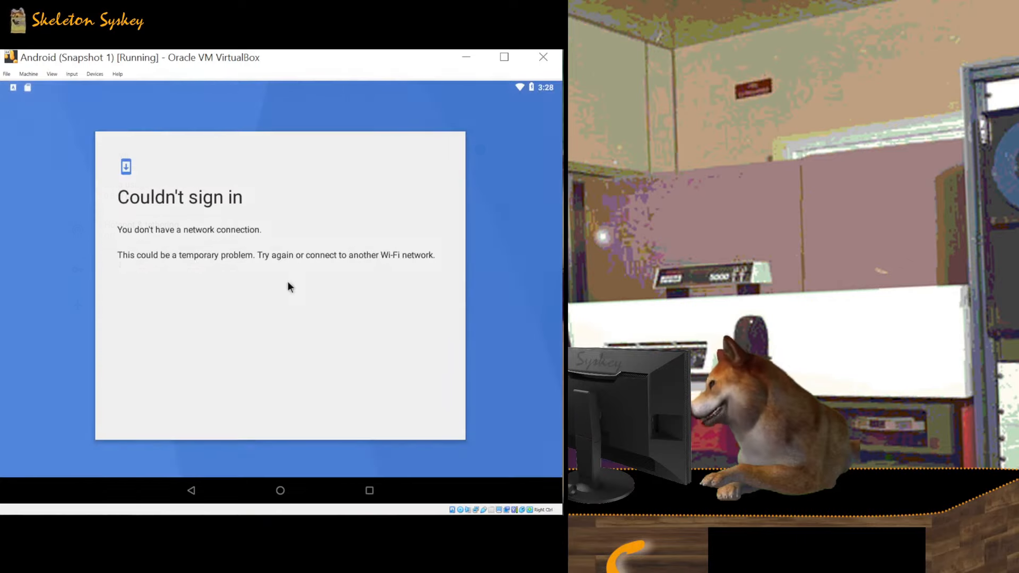
{"action": "left_click", "coordinate": [192, 490]}
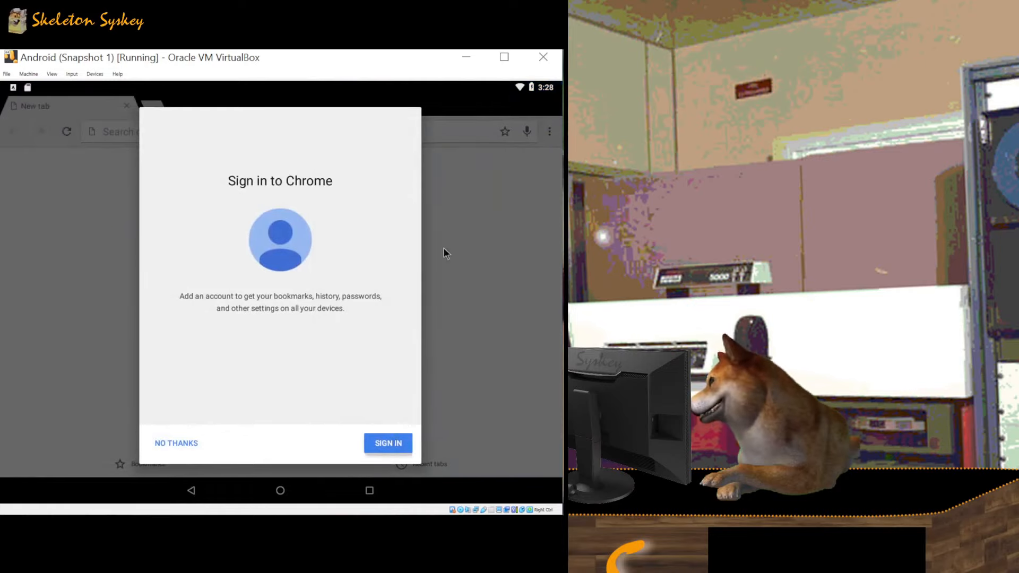
Step: Choose SIGN IN in the Sign in to Chrome prompt
{"action": "left_click", "coordinate": [373, 443]}
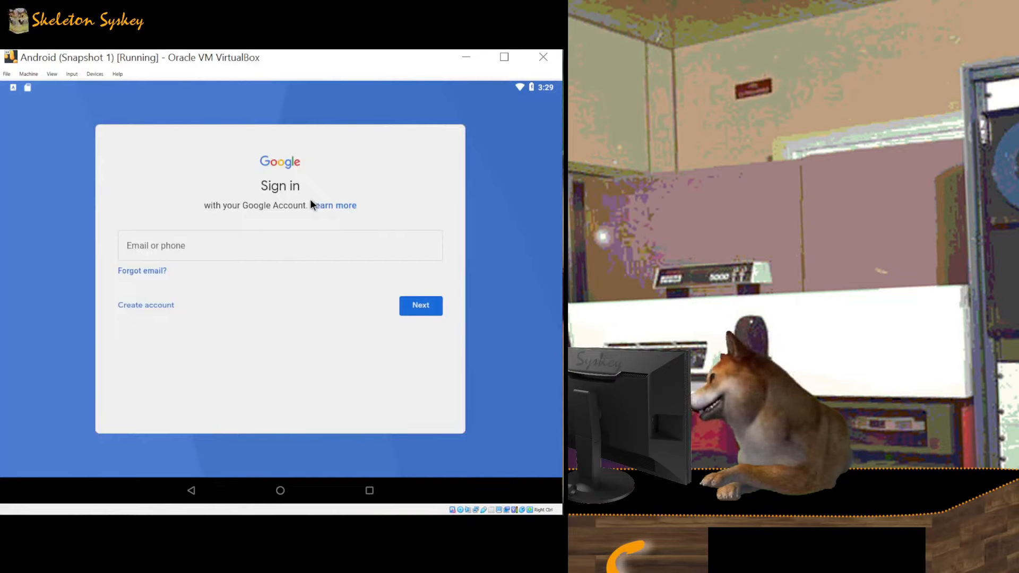
Step: Enter the Google account's email address and password
{"action": "left_click", "coordinate": [229, 243]}
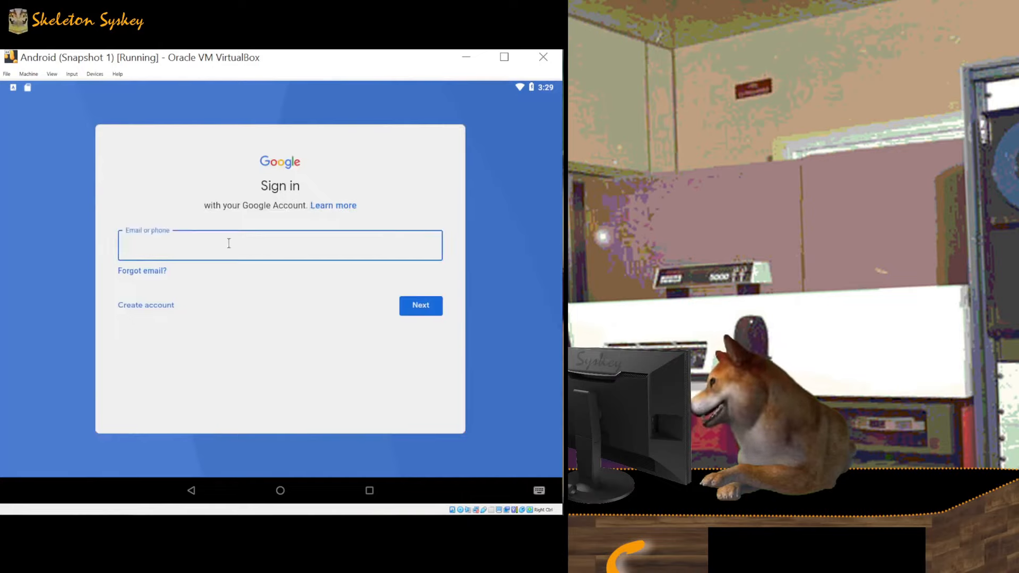
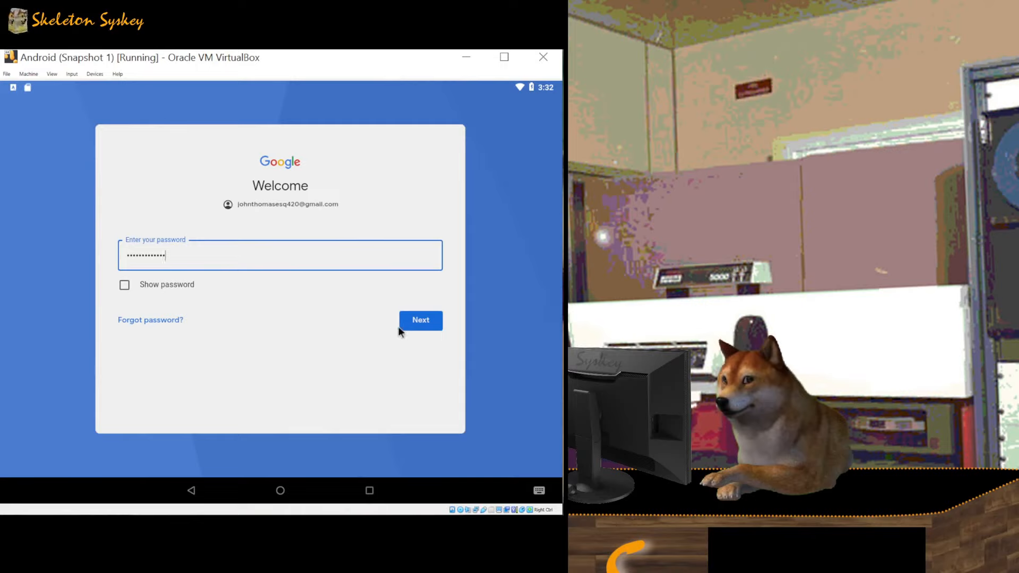
{"action": "left_click", "coordinate": [424, 320]}
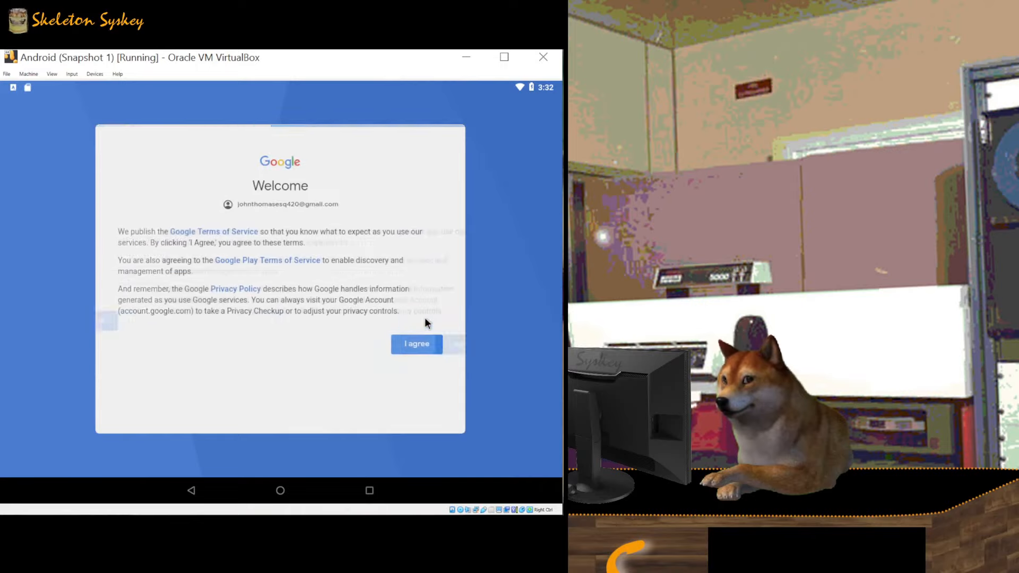
Step: Agree to Google's terms, turn off Back up to Google Drive, and accept the Google Services settings
{"action": "left_click", "coordinate": [427, 345]}
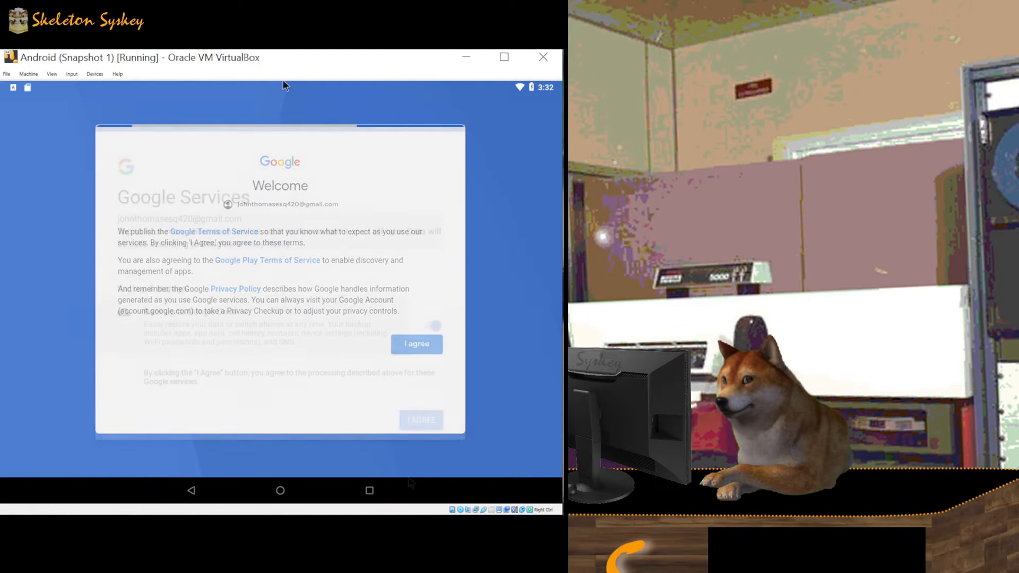
{"action": "left_click", "coordinate": [433, 328]}
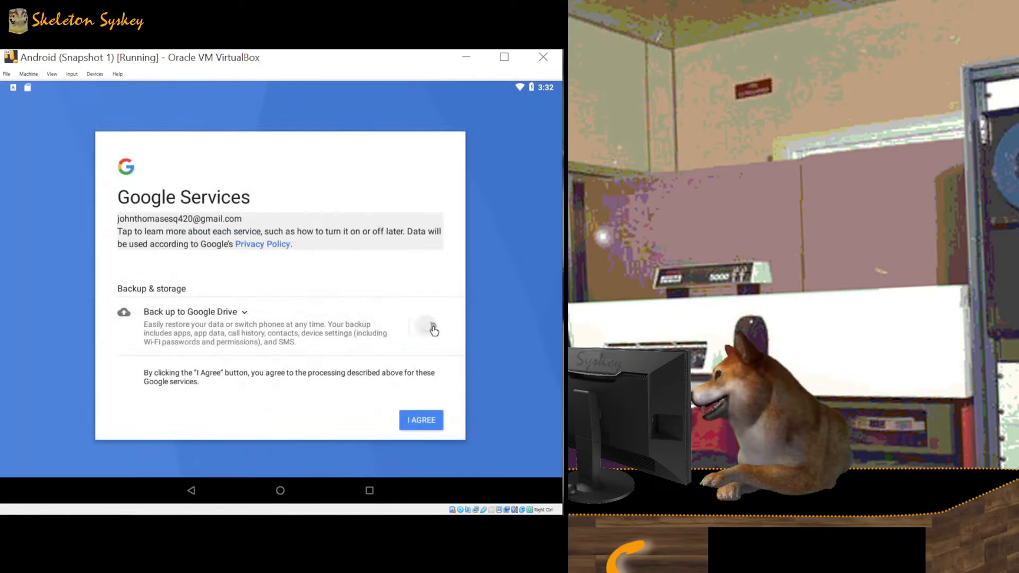
{"action": "left_click", "coordinate": [436, 424]}
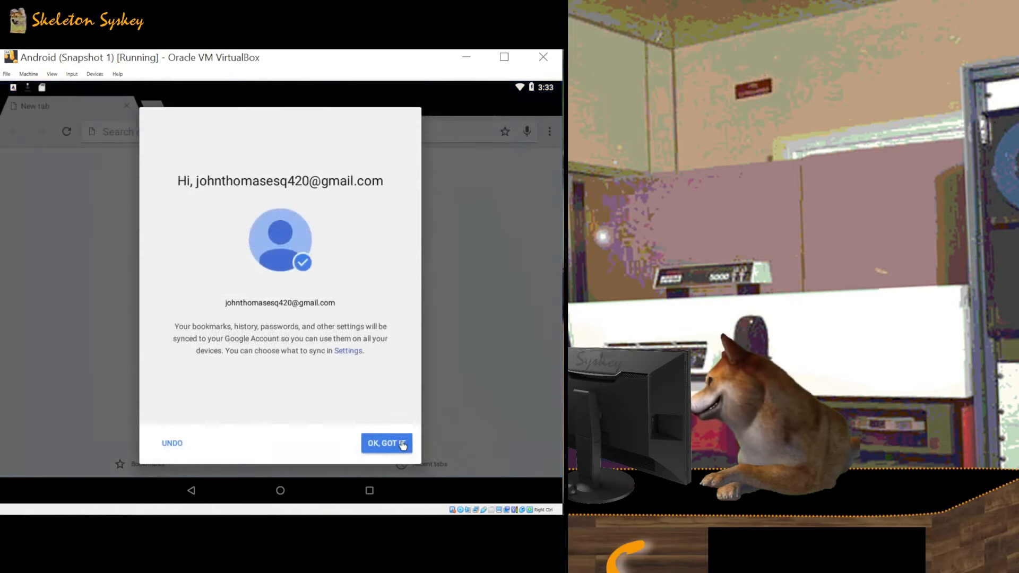
Step: Acknowledge the Chrome sync welcome, close the New tab, and return to the Android home screen
{"action": "left_click", "coordinate": [401, 444]}
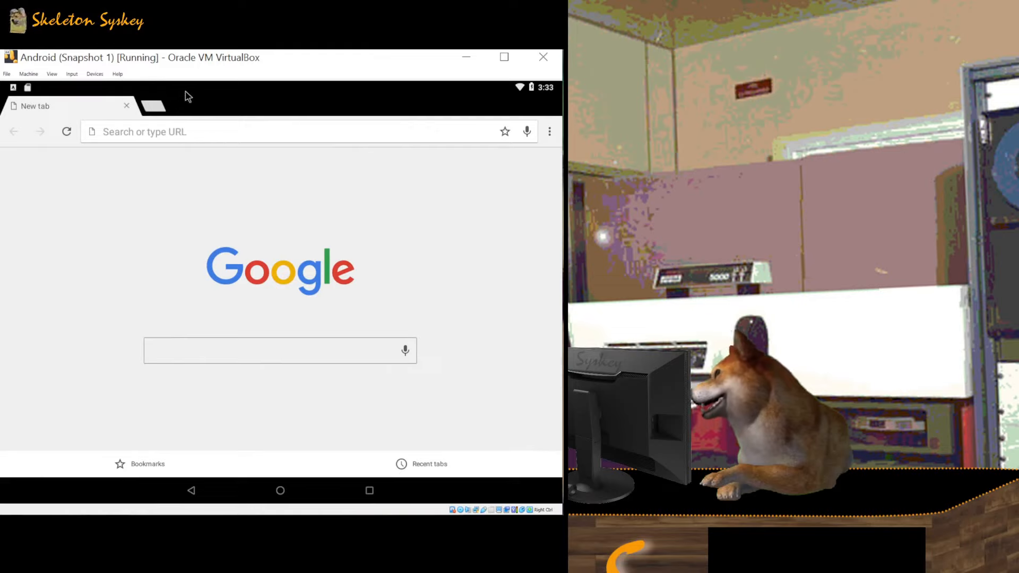
{"action": "left_click_drag", "start_coordinate": [185, 87], "coordinate": [244, 230]}
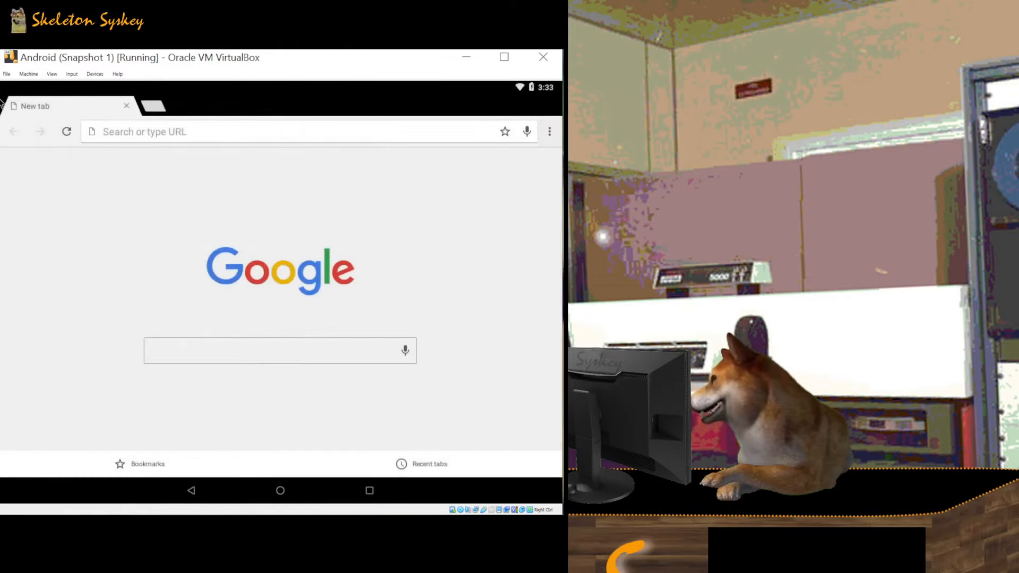
{"action": "left_click", "coordinate": [127, 106]}
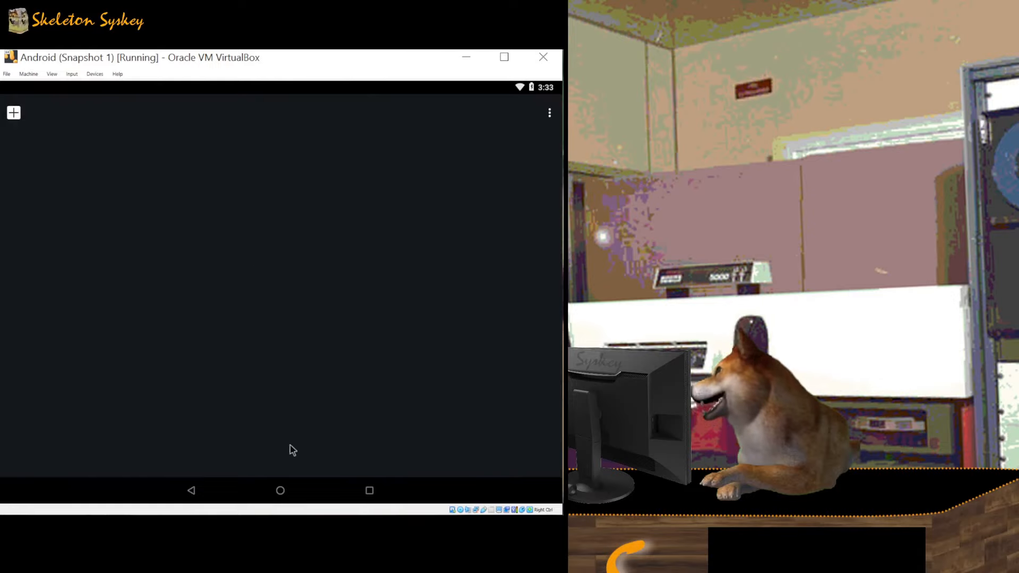
{"action": "left_click", "coordinate": [280, 491]}
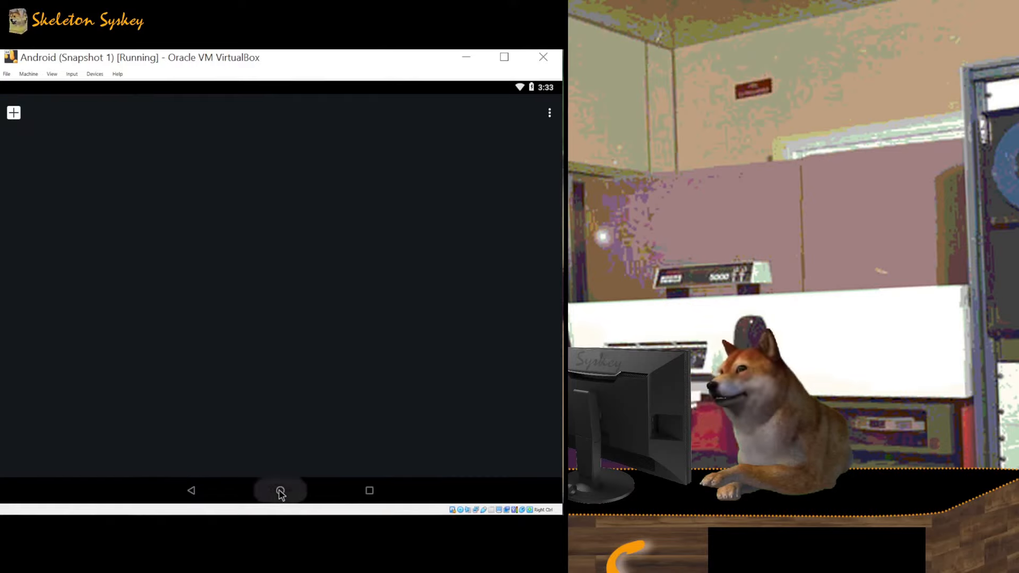